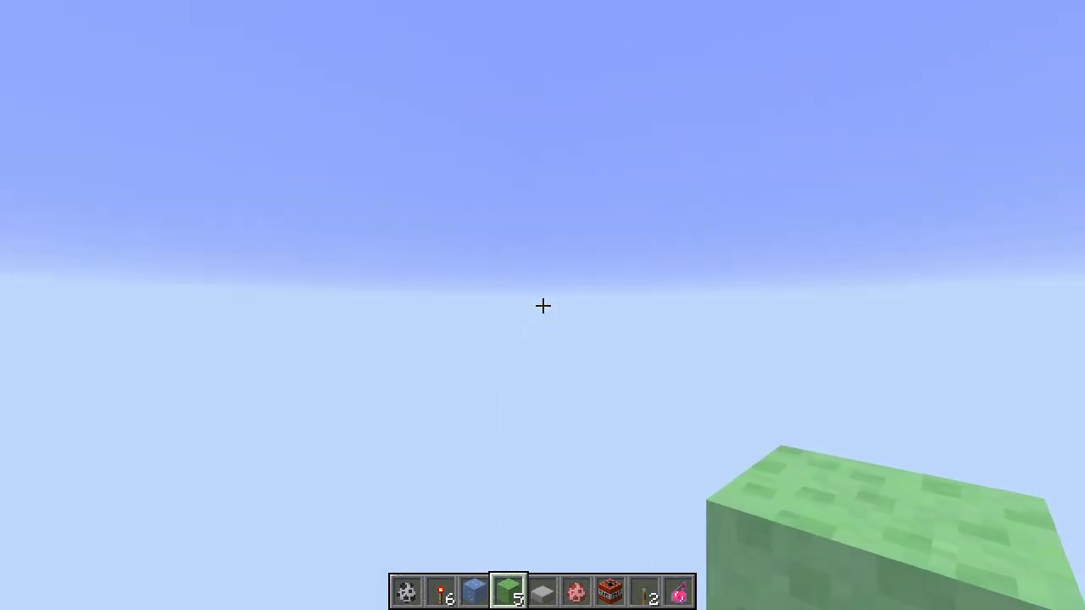
Step: Briefly show, then hide, the F3 debug coordinates while falling from y=1000 toward the pit
key(F3)
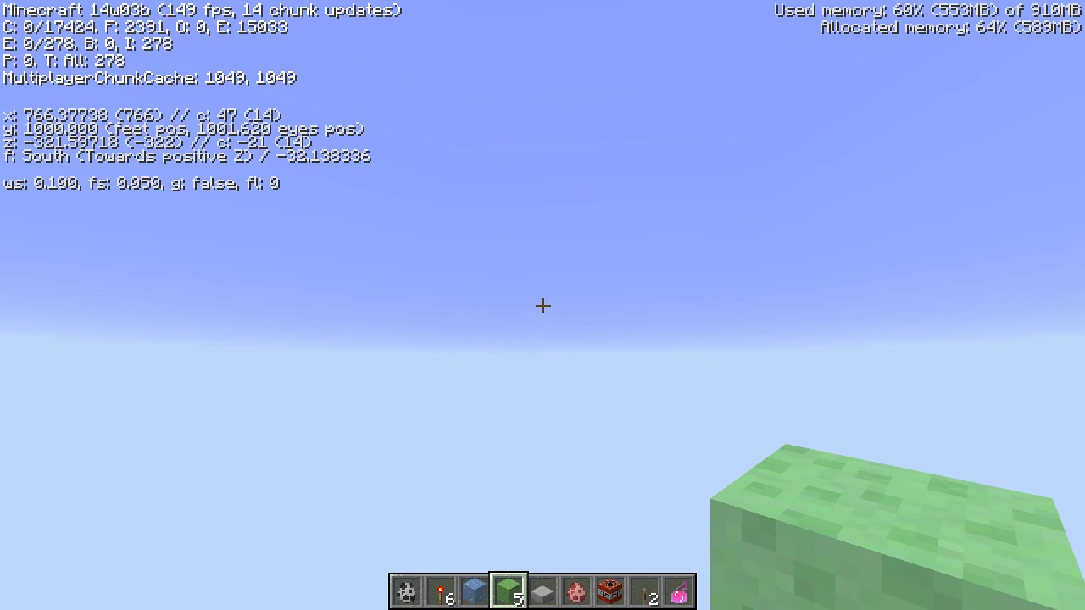
key(F3)
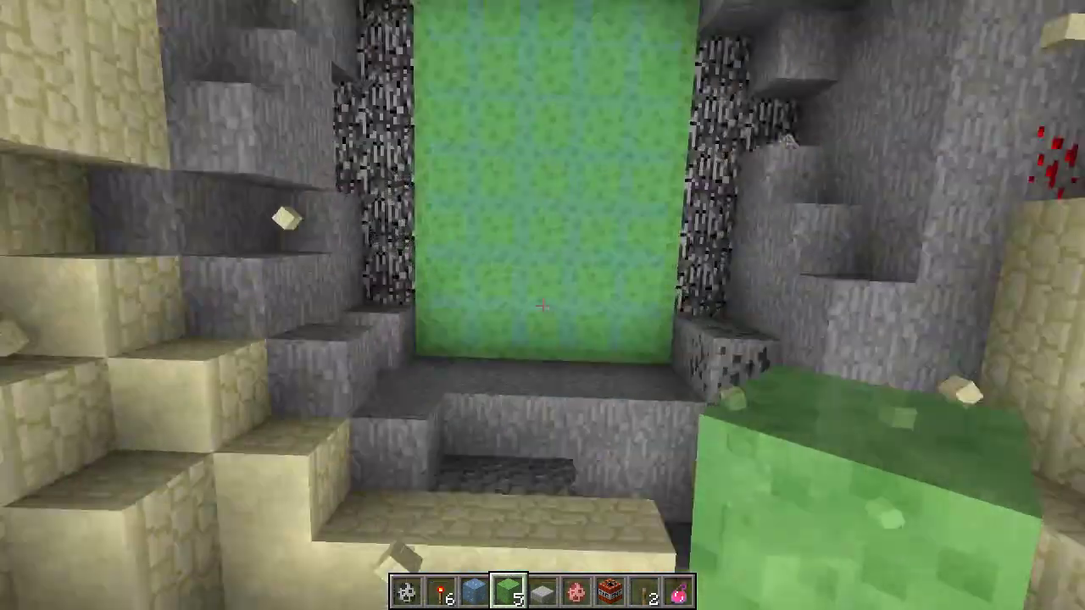
Step: With coordinates shown, resend the recalled /tp command at height 500, then check chat history
key(F3)
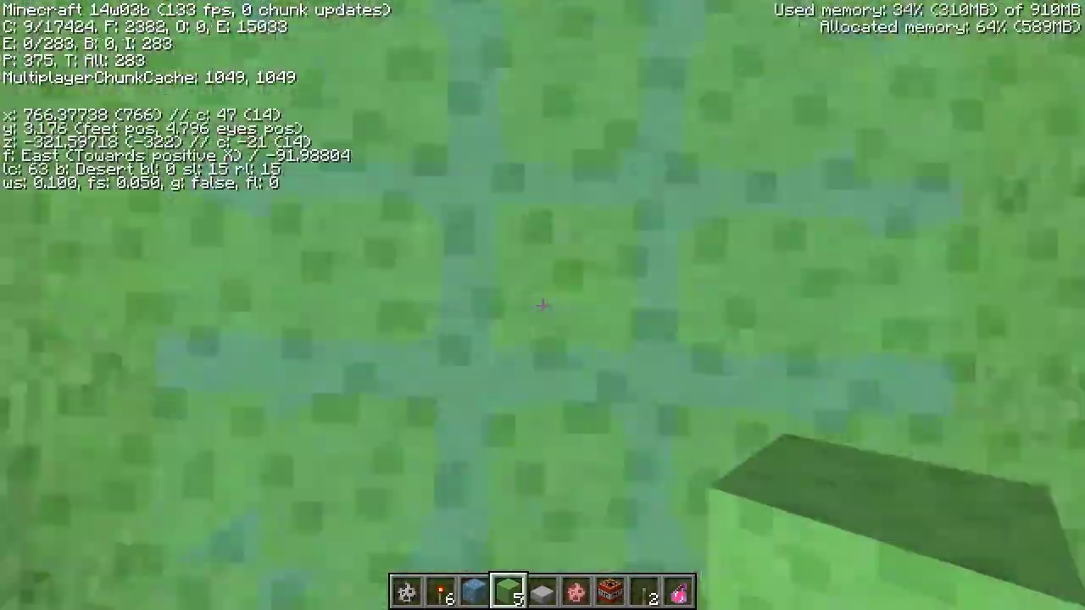
key(t)
key(Up)
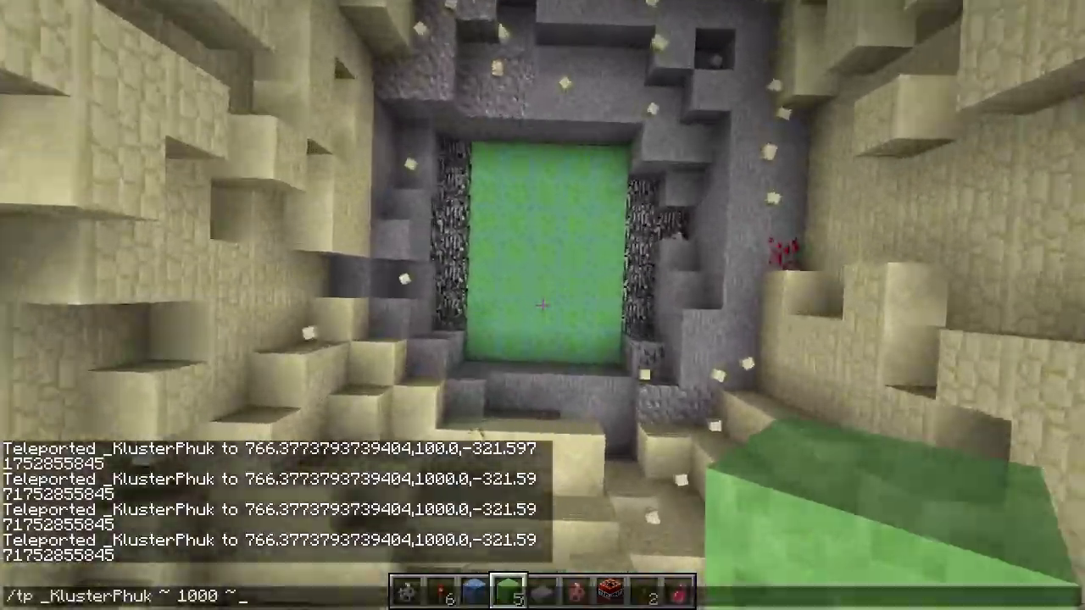
key(Left)
key(Left)
key(BackSpace)
key(BackSpace)
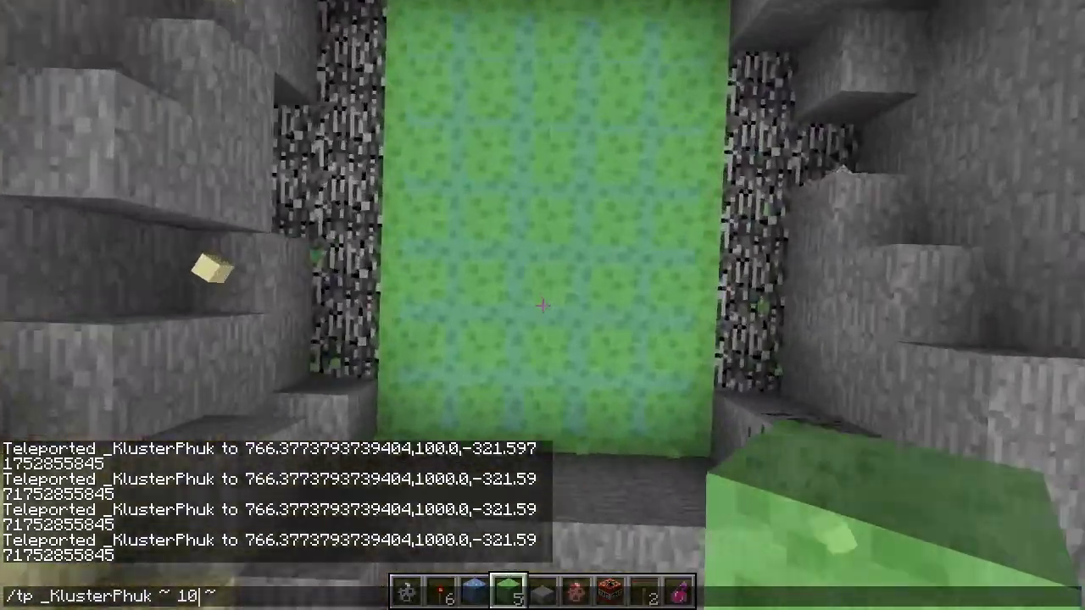
key(BackSpace)
key(BackSpace)
text(500)
key(Return)
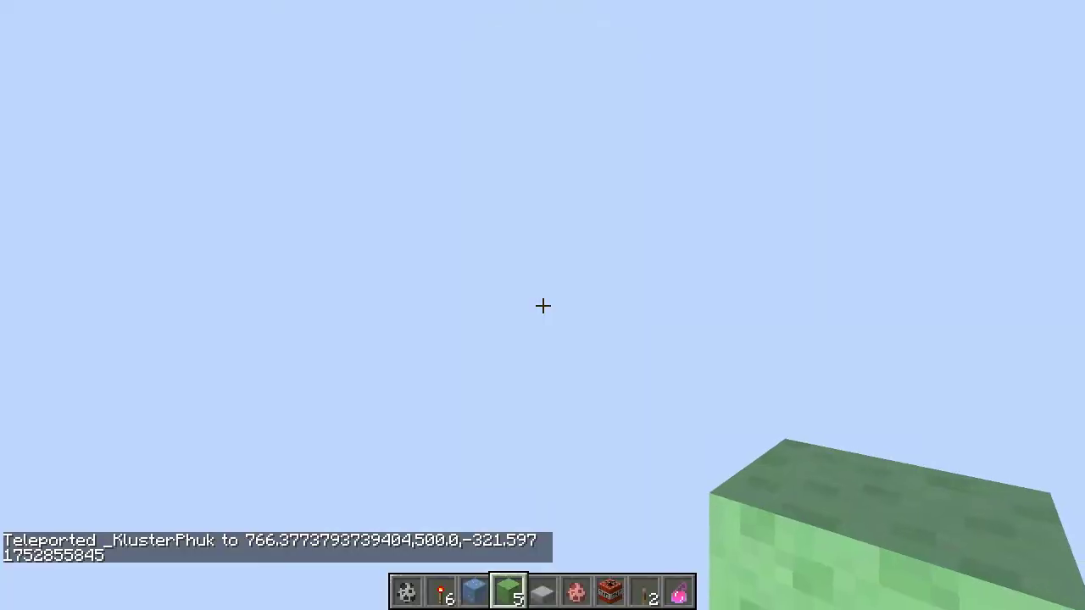
key(t)
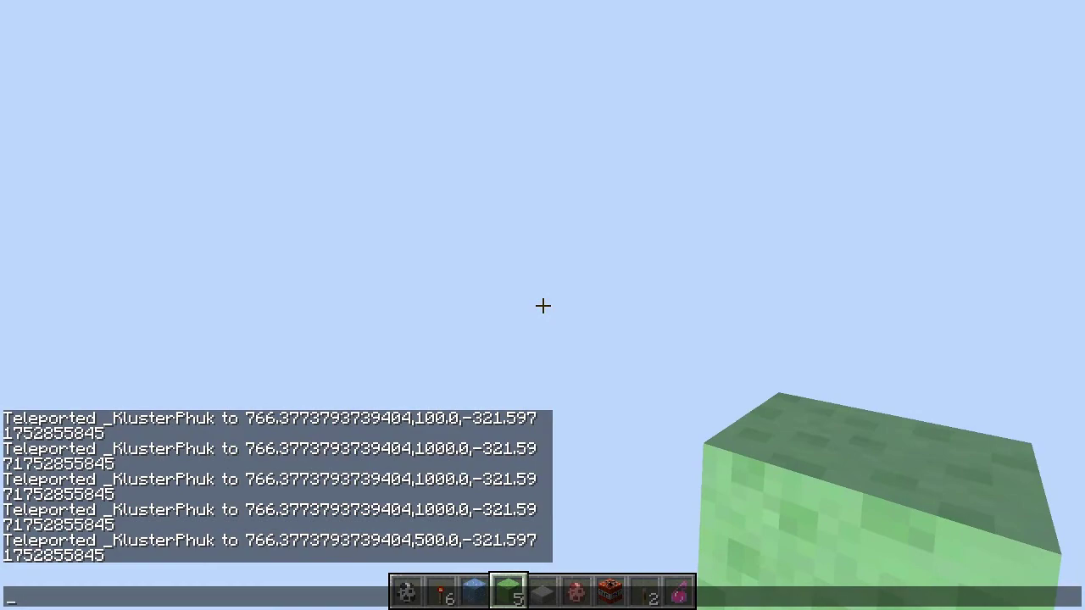
key(Escape)
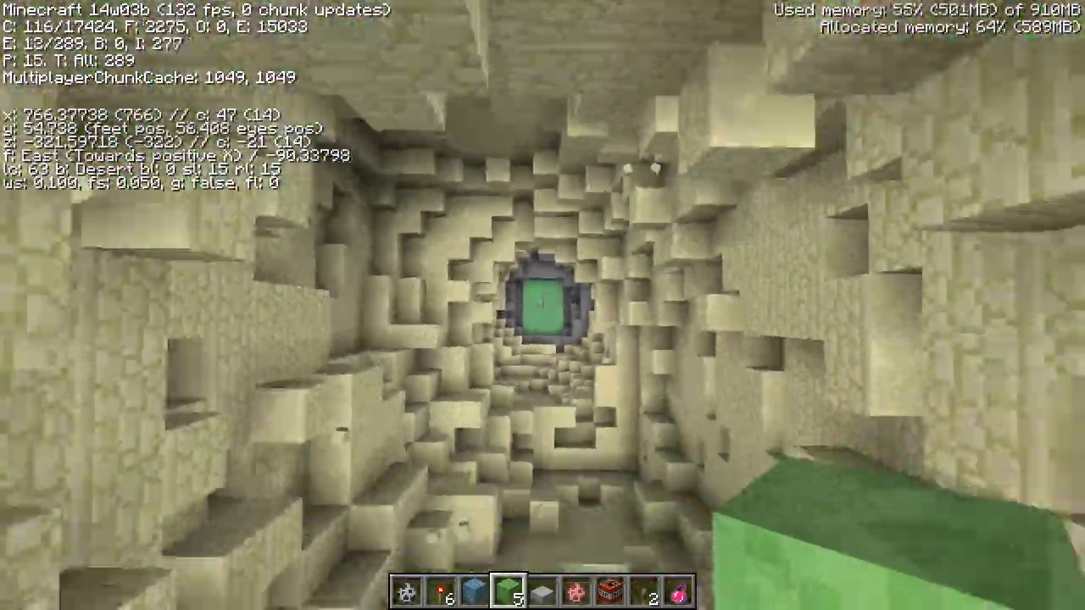
Step: Edit the recalled /tp command from height 500 to 2000 and send it
key(t)
key(Up)
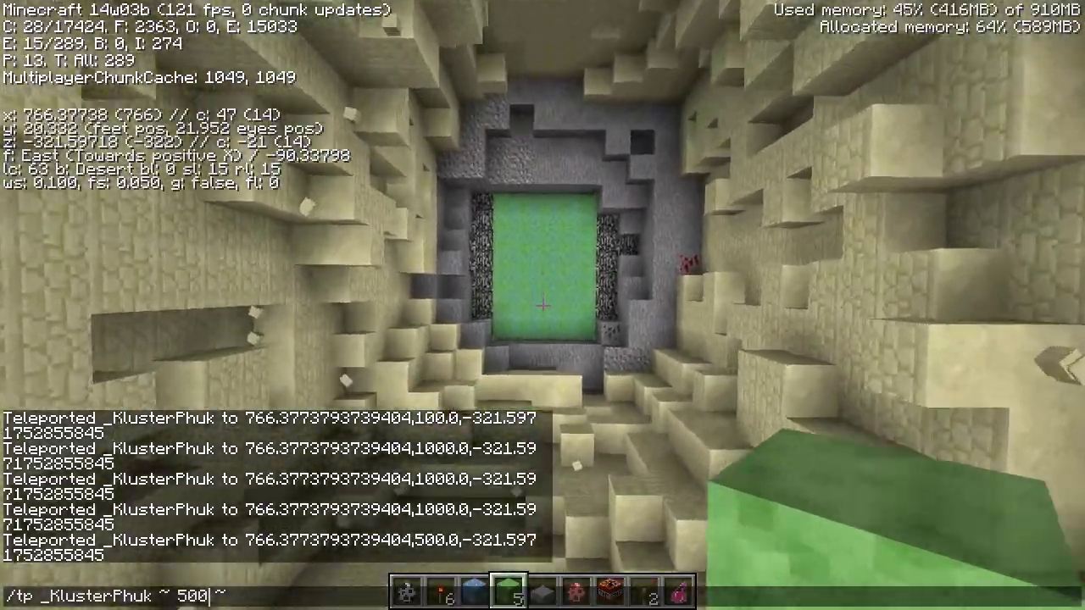
key(Left)
key(Left)
key(Left)
key(BackSpace)
text(2)
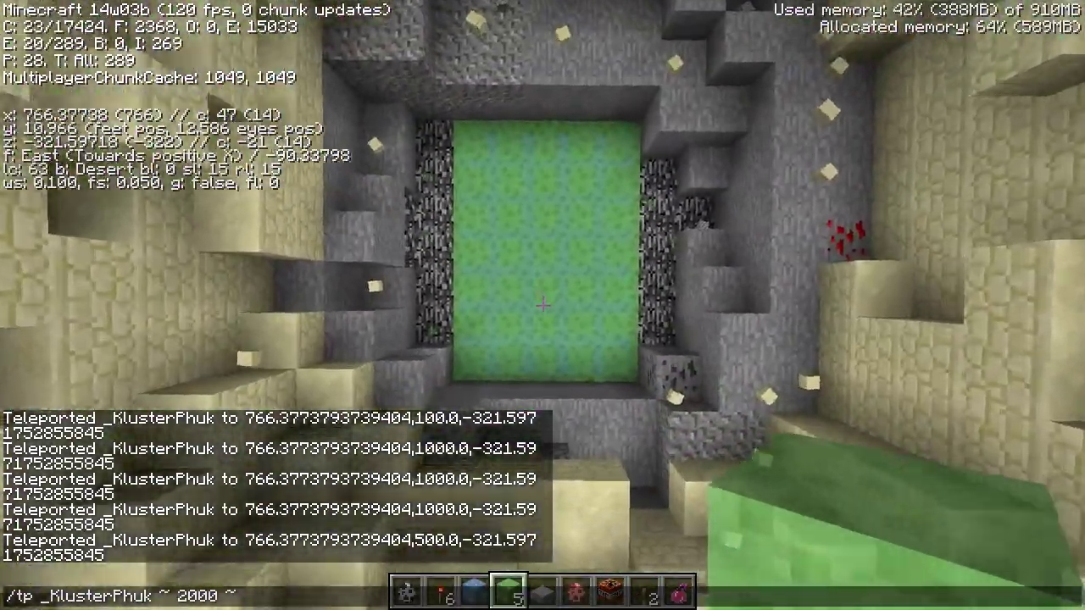
key(Return)
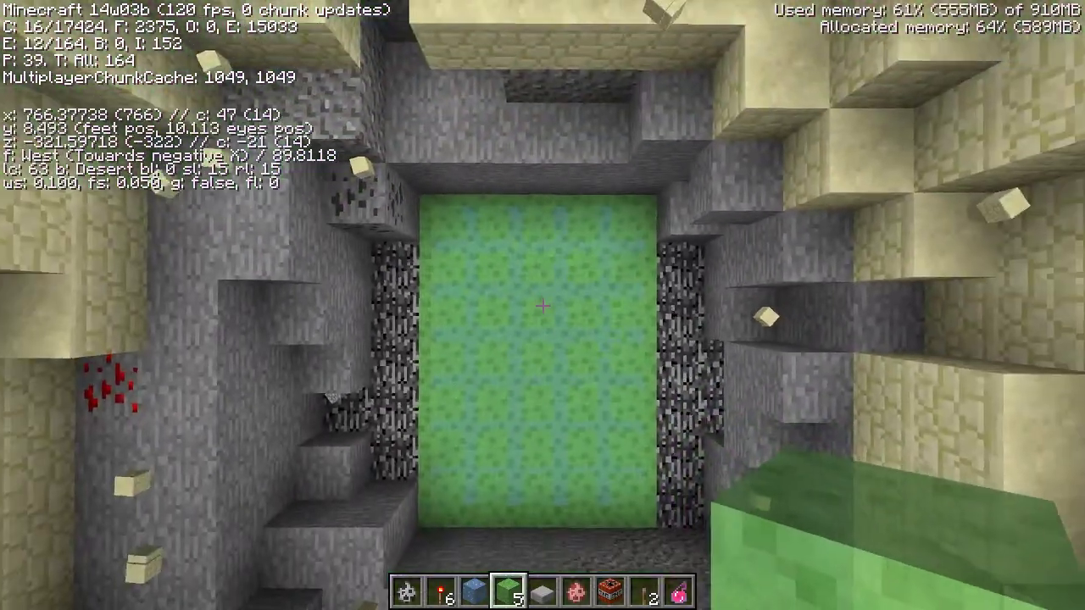
Step: Edit the recalled /tp command from height 2000 to 10000 and send it
key(t)
key(Up)
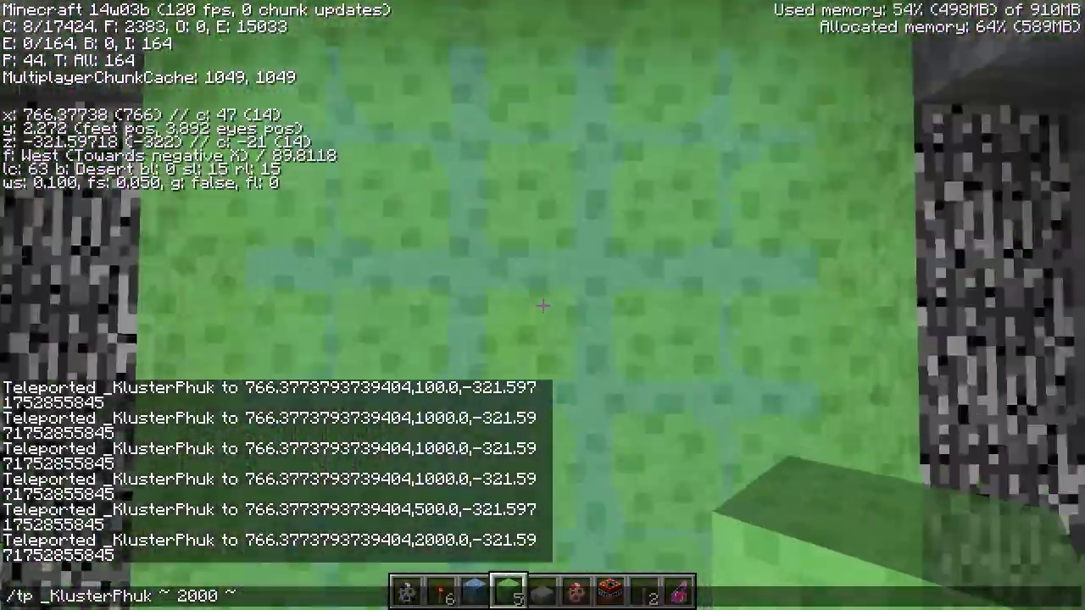
key(Left)
key(Left)
key(BackSpace)
key(BackSpace)
key(BackSpace)
text(10000)
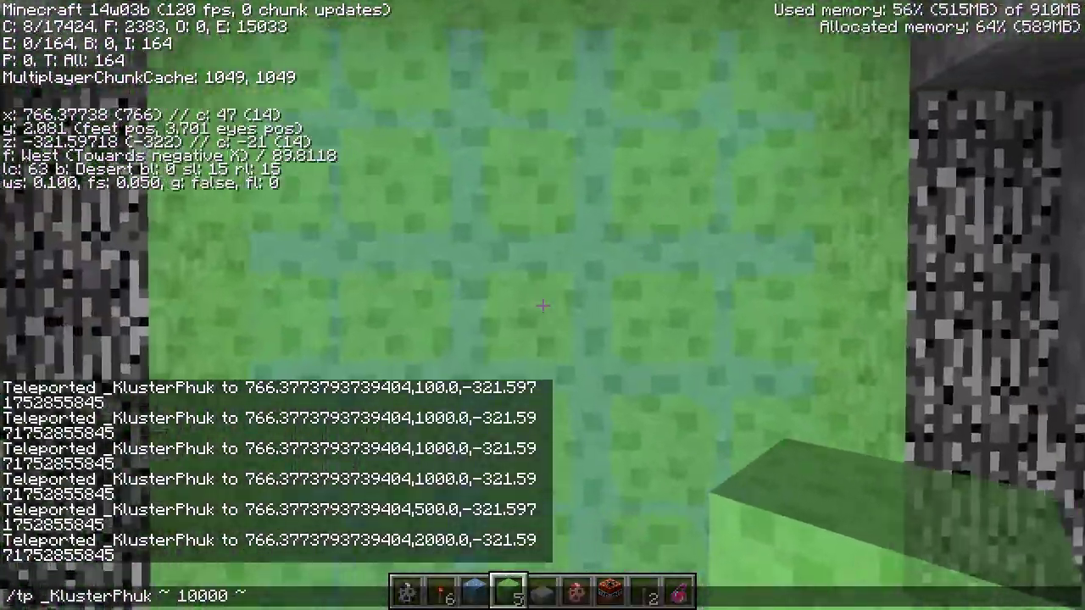
key(Return)
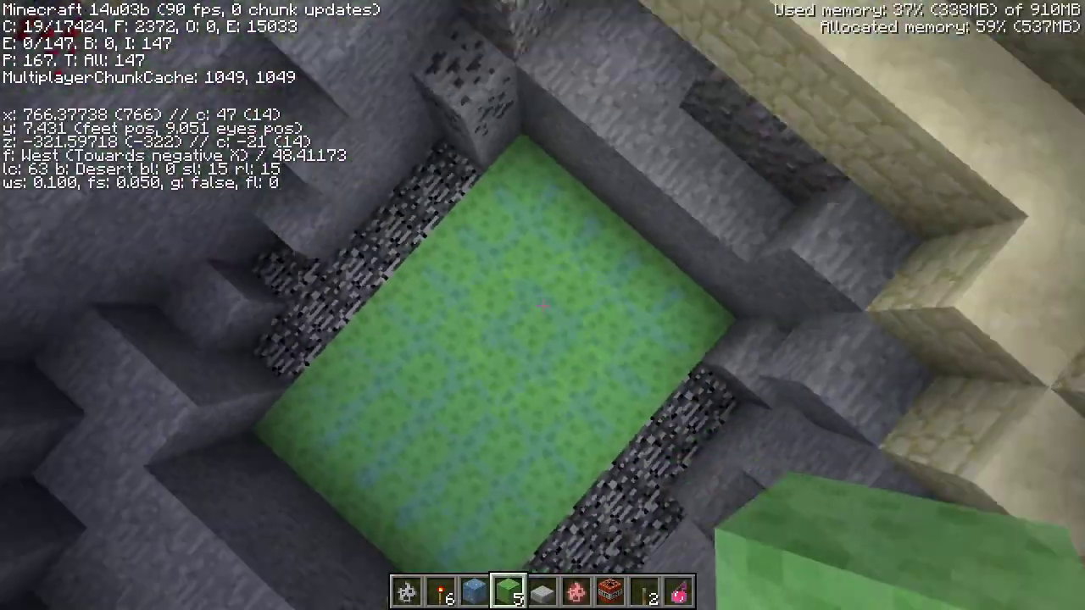
Step: Change the recalled teleport height from 10000 to 256 and send it
key(t)
key(Up)
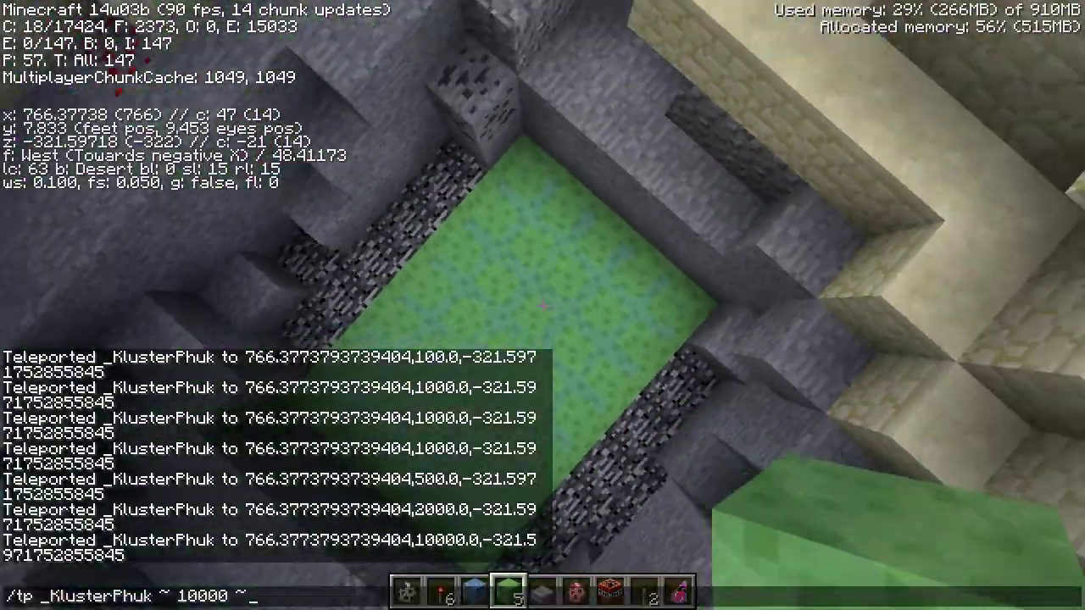
key(Left)
key(Left)
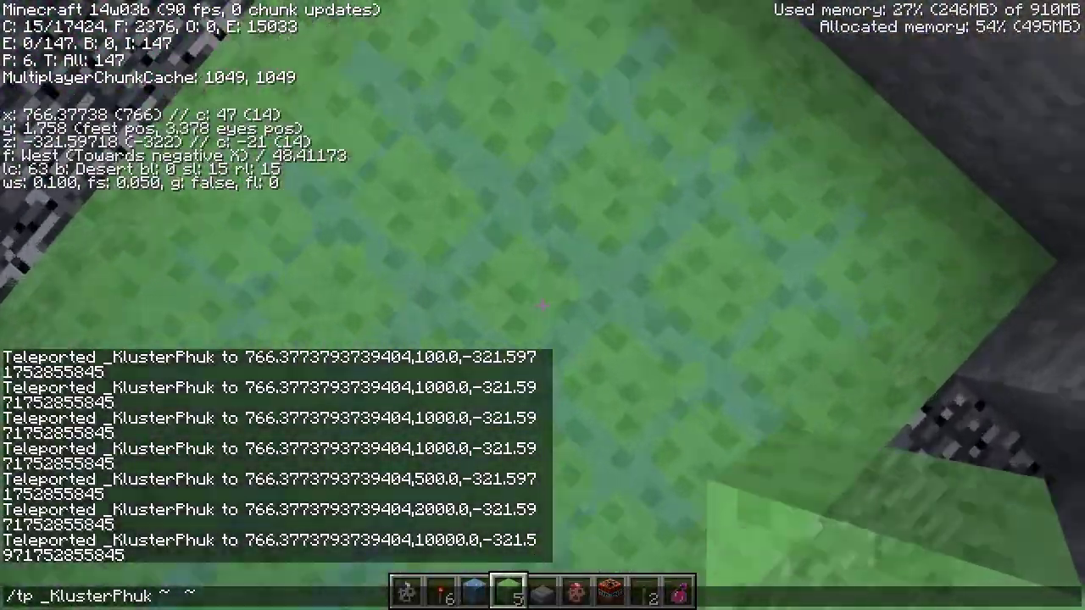
text(256)
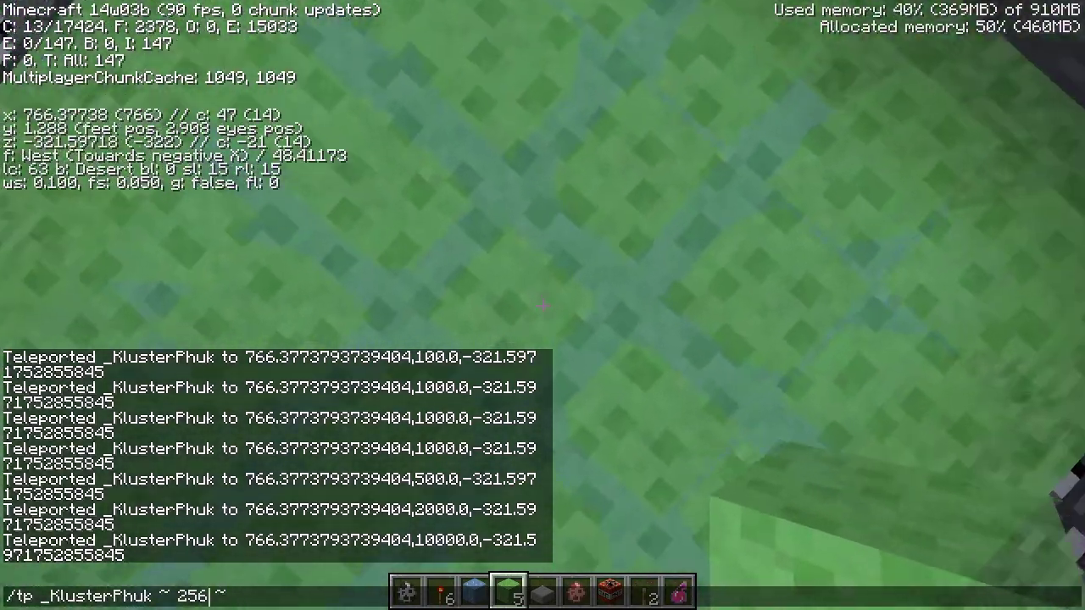
key(Return)
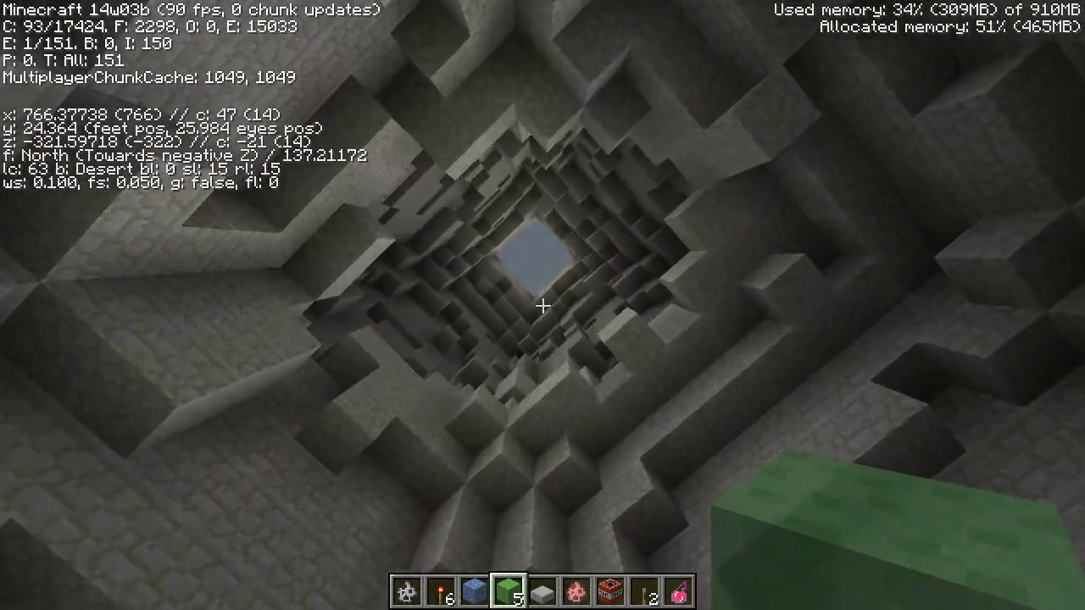
Step: Resend /tp ~ 256 ~ unchanged, fall onto the slime, and jump
key(t)
key(Up)
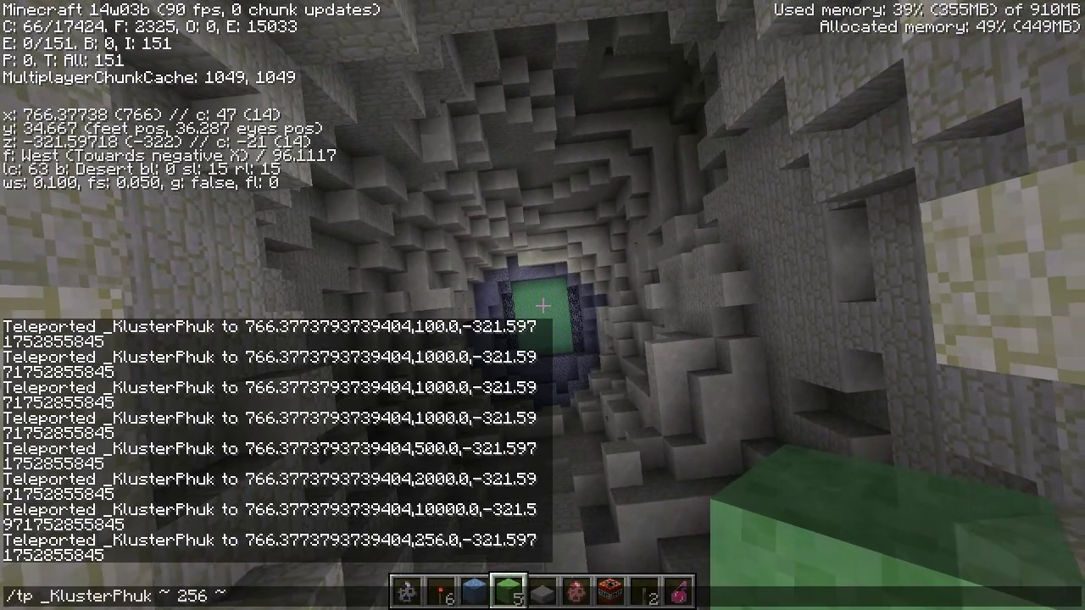
key(Return)
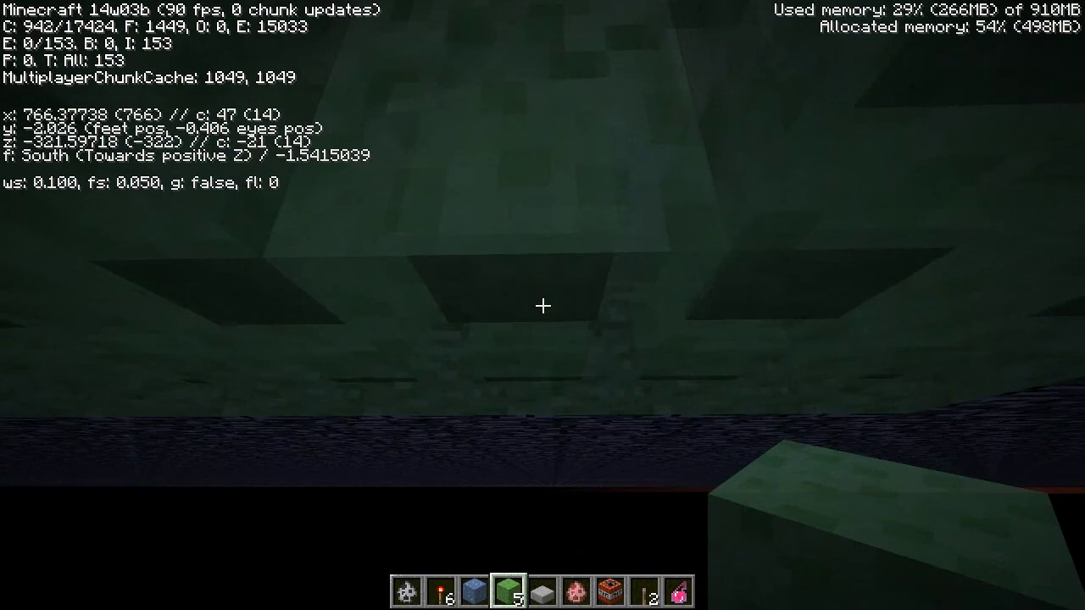
key(space)
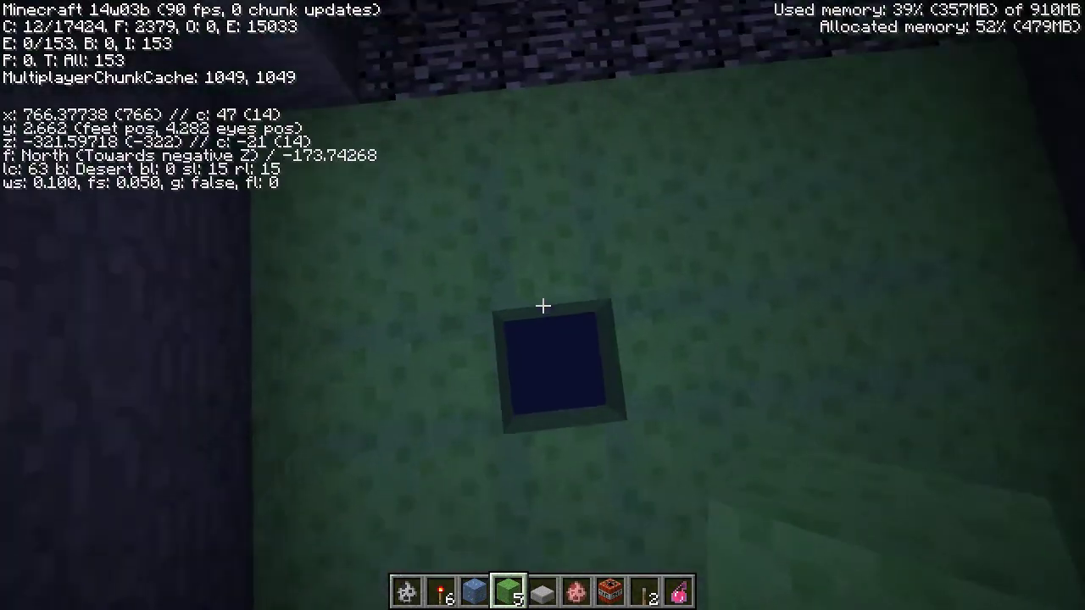